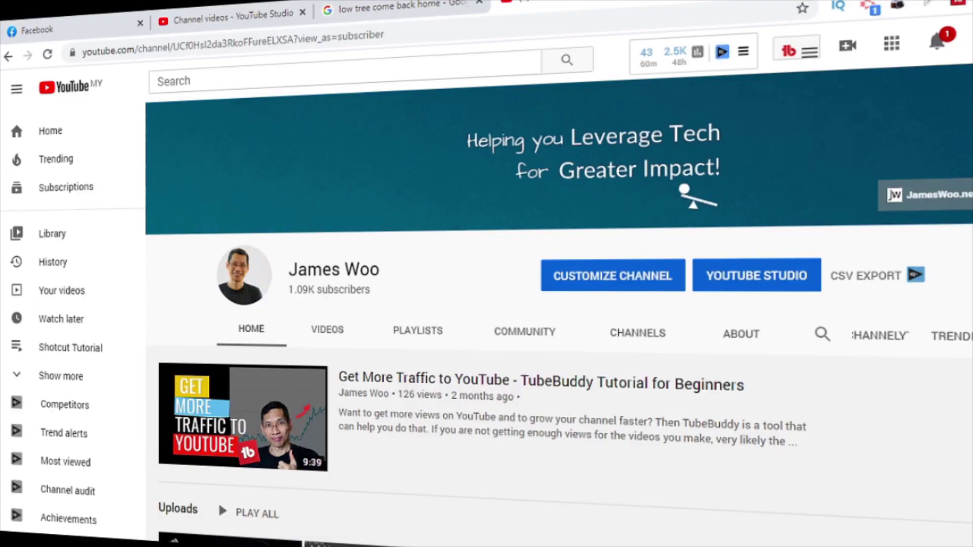
- Scroll the YouTube channel page down to the Uploads and Shotcut Tutorial playlist rows
scroll(557, 330, "down", 3)
scroll(557, 329, "down", 4)
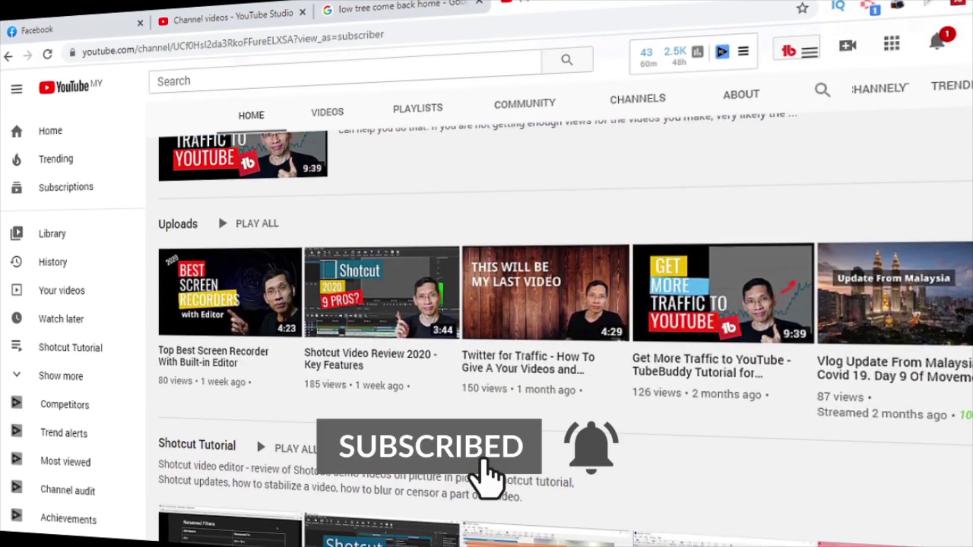
scroll(557, 330, "down", 3)
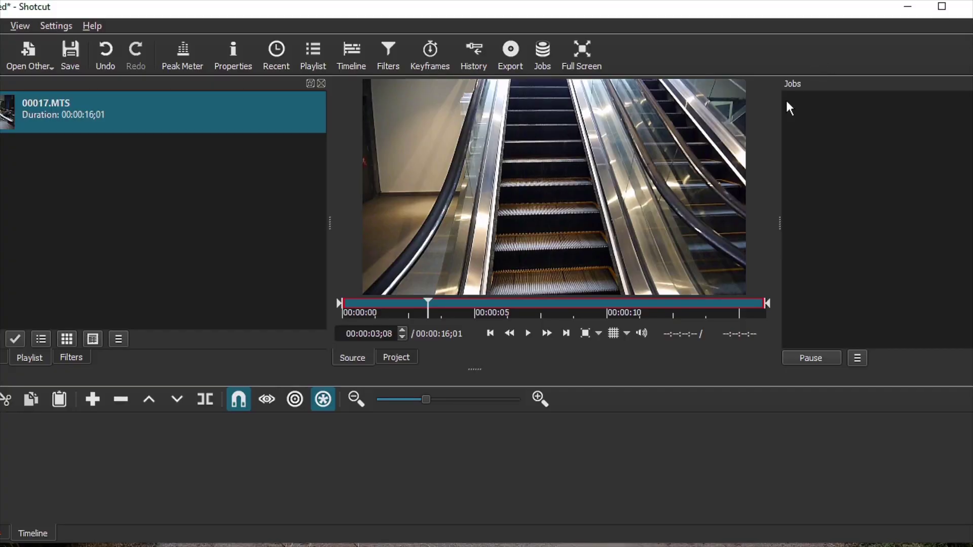
- Check the About dialog for version 20.07.11, then view the Proxy settings showing Use Proxy unchecked
left_click(91, 28)
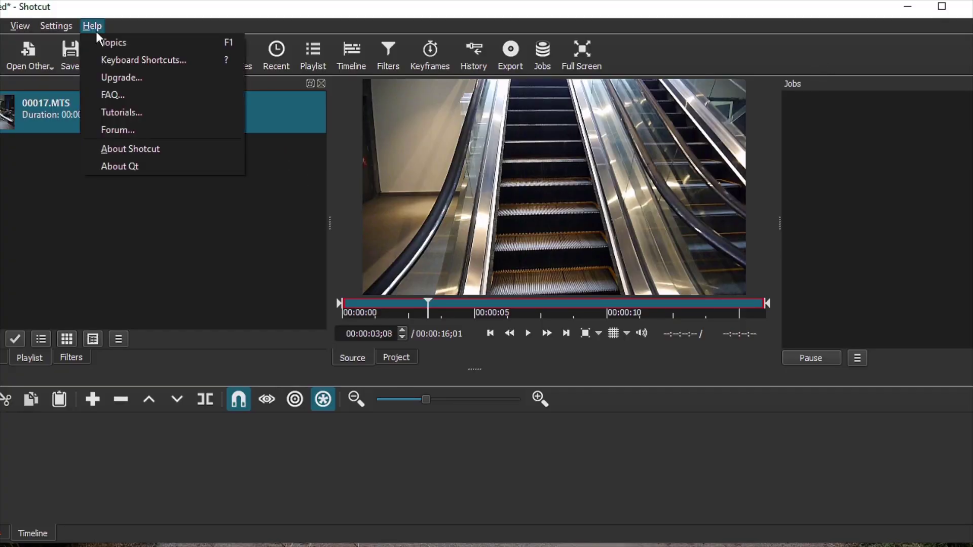
left_click(140, 148)
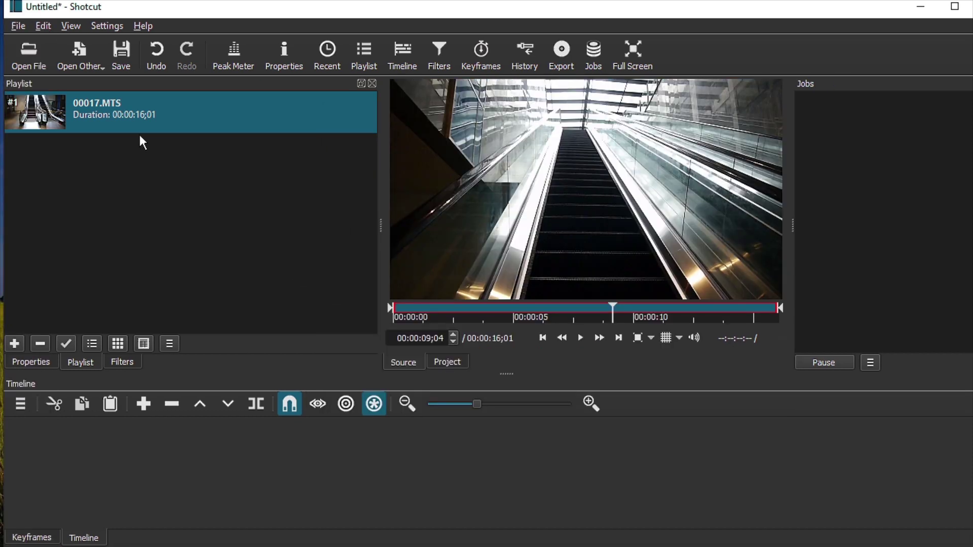
left_click(107, 27)
mouse_move(123, 189)
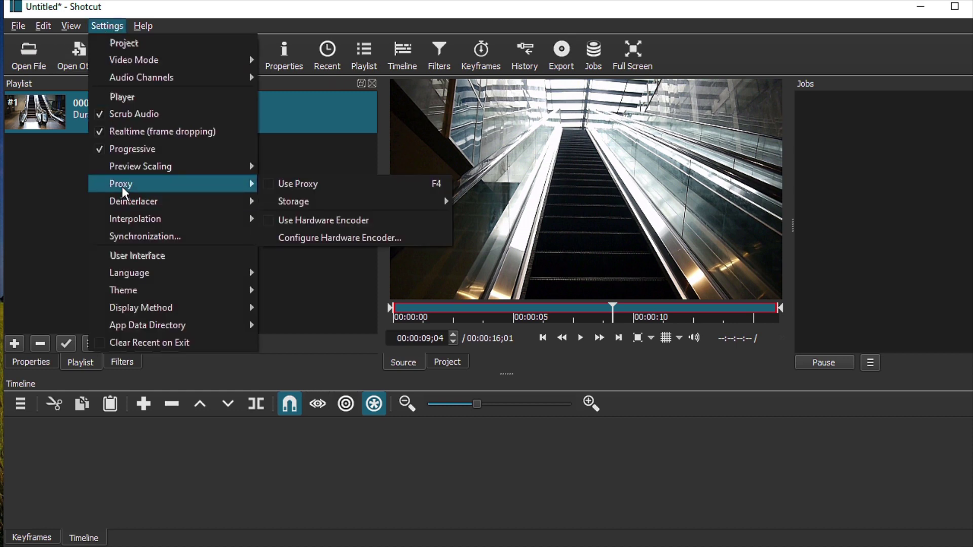
- Enable Use Proxy at 540p, decline proxies for all files, and place 00017.MTS at the start of V1
left_click(268, 185)
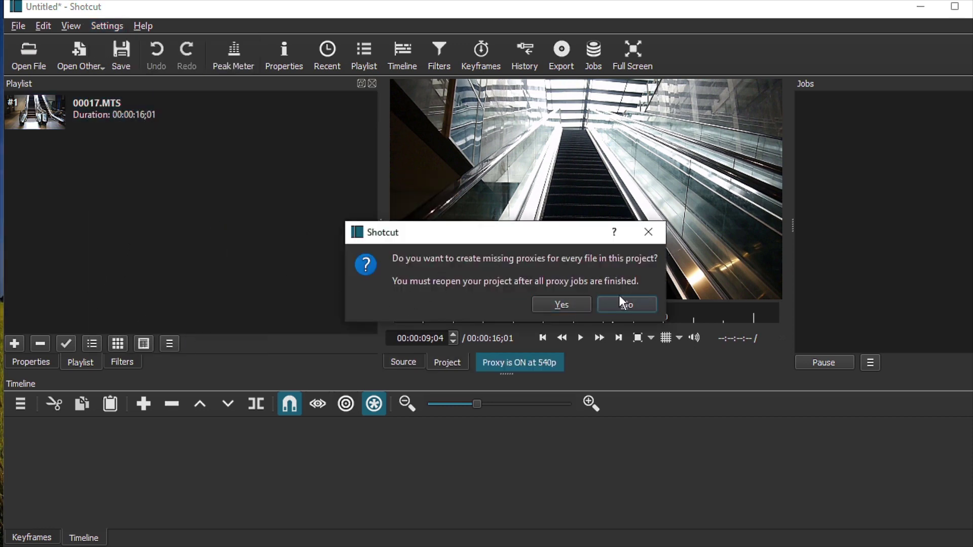
left_click(634, 303)
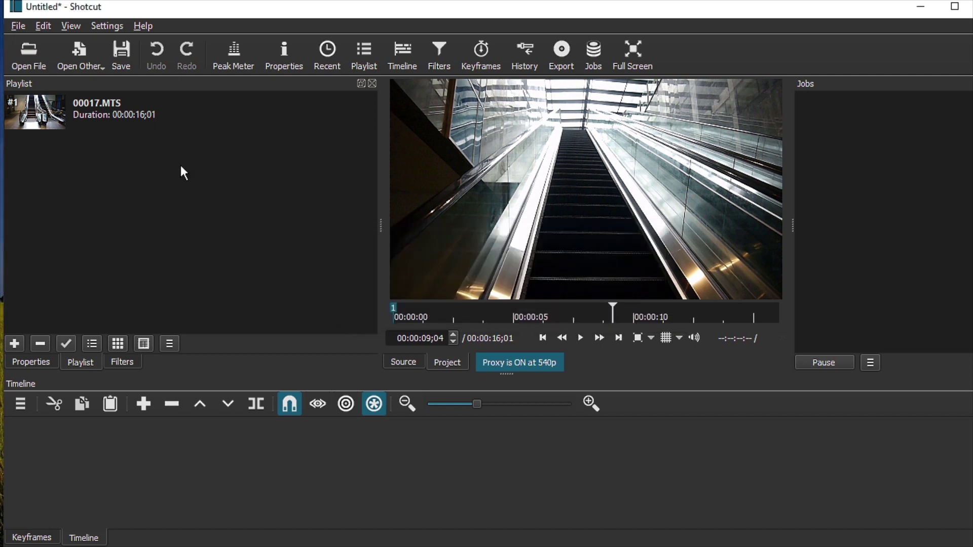
left_click_drag(95, 112, 130, 461)
left_click_drag(288, 426, 277, 426)
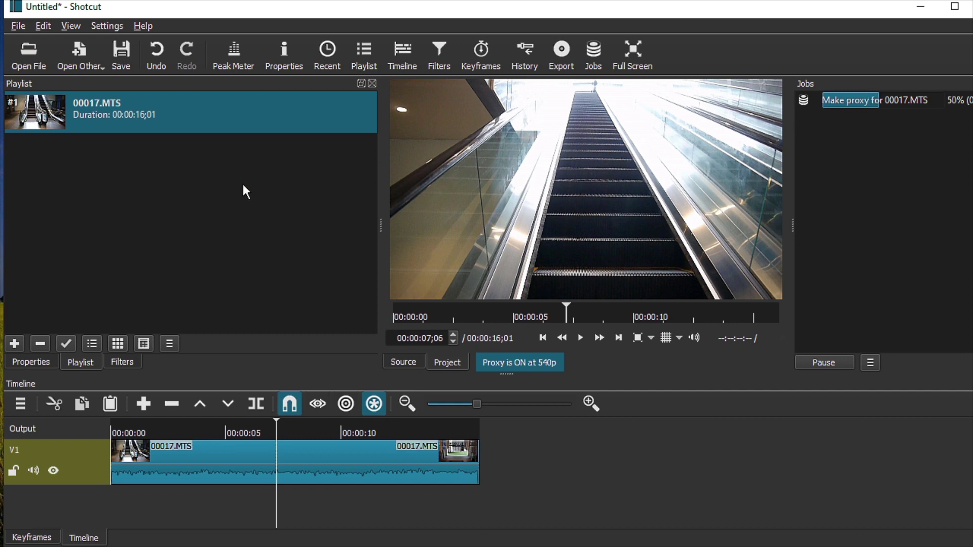
- Verify Use Proxy is checked while the 00017.MTS proxy job finishes and the clip shows (PROXY)
left_click(105, 26)
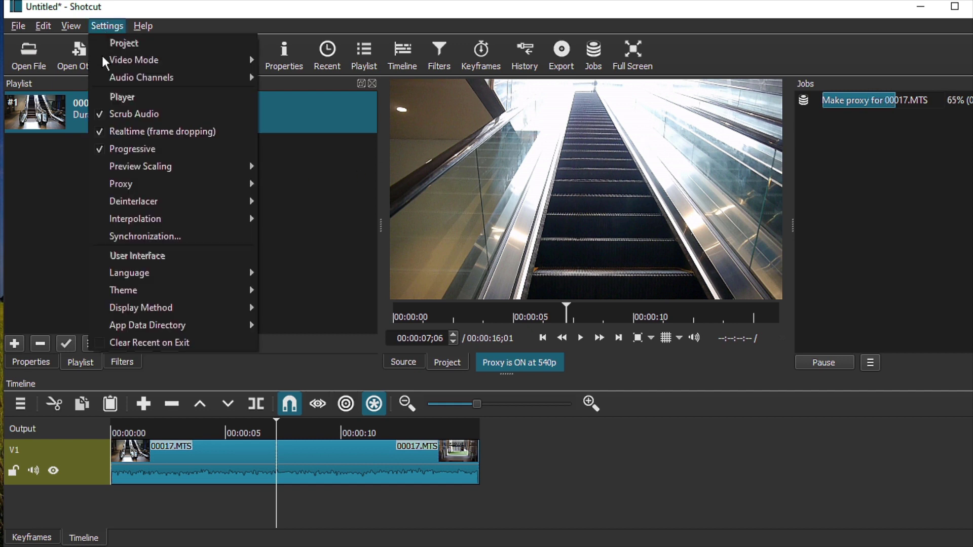
mouse_move(122, 184)
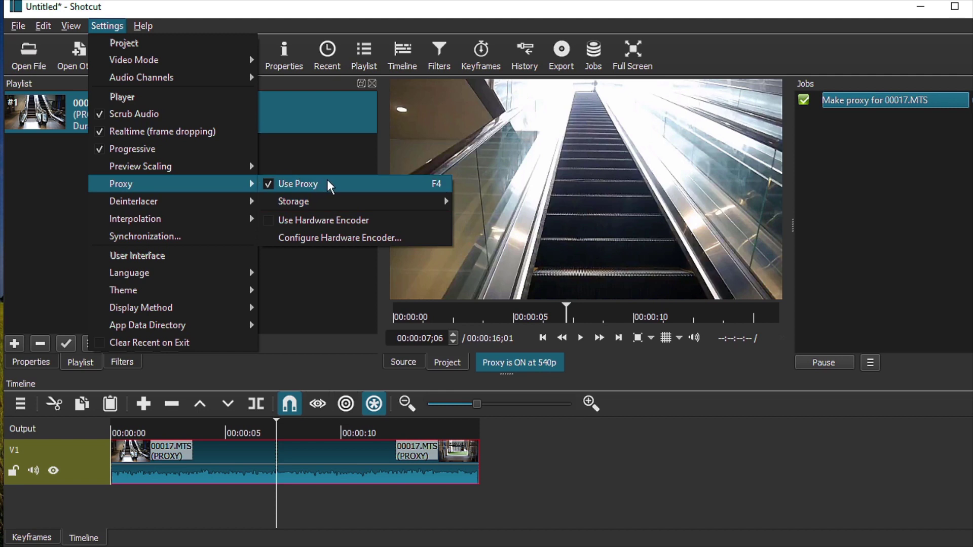
left_click(41, 200)
left_click(112, 26)
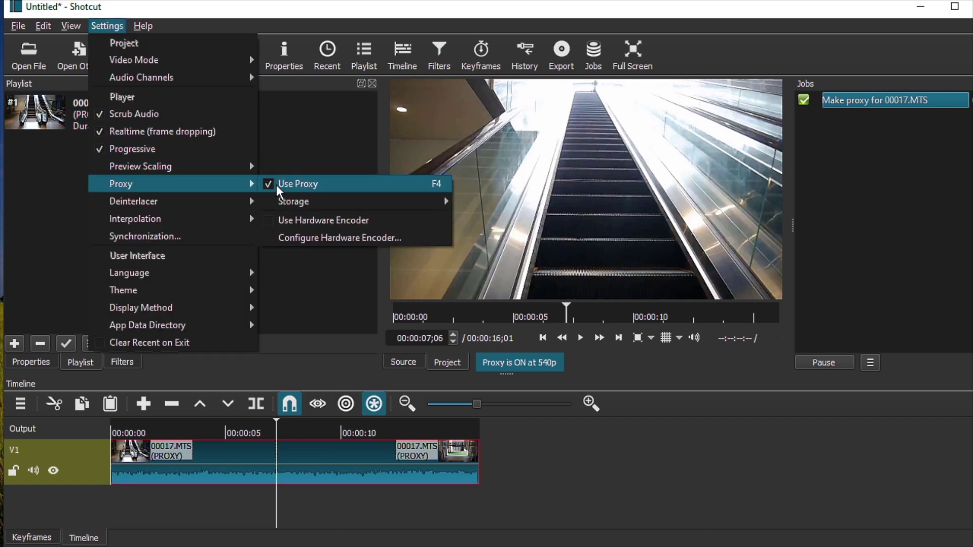
left_click(60, 180)
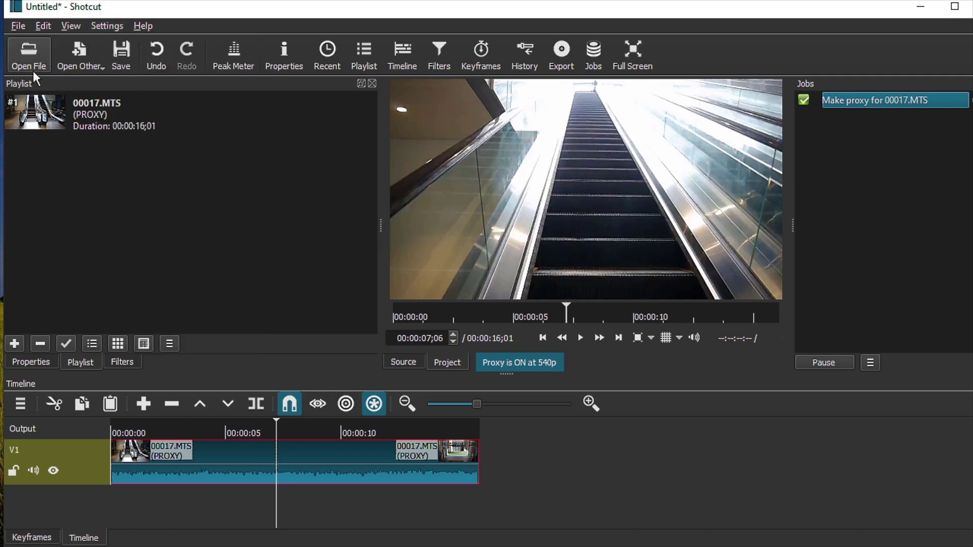
- Open Plane Overhead and convert it at good quality to an edit-friendly Converted.mp4
left_click(27, 67)
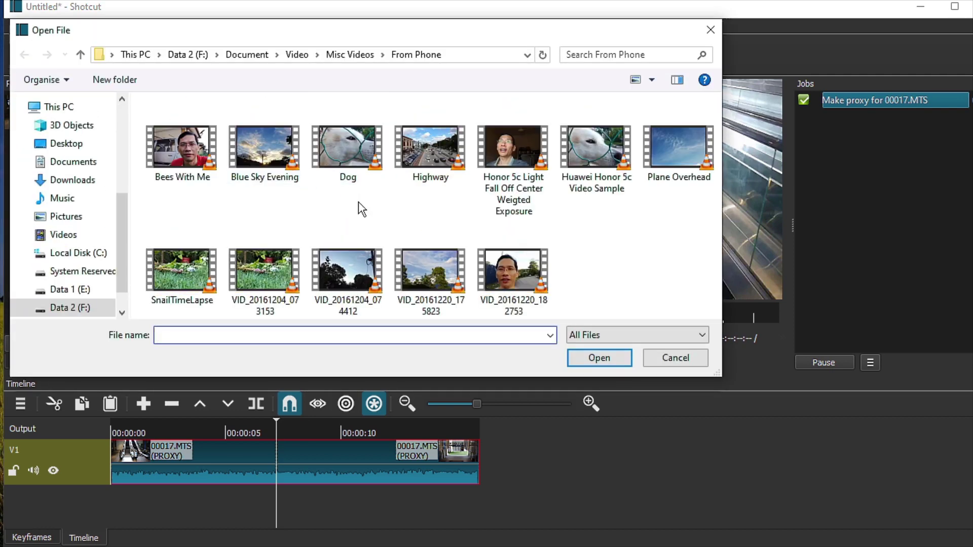
double_click(670, 169)
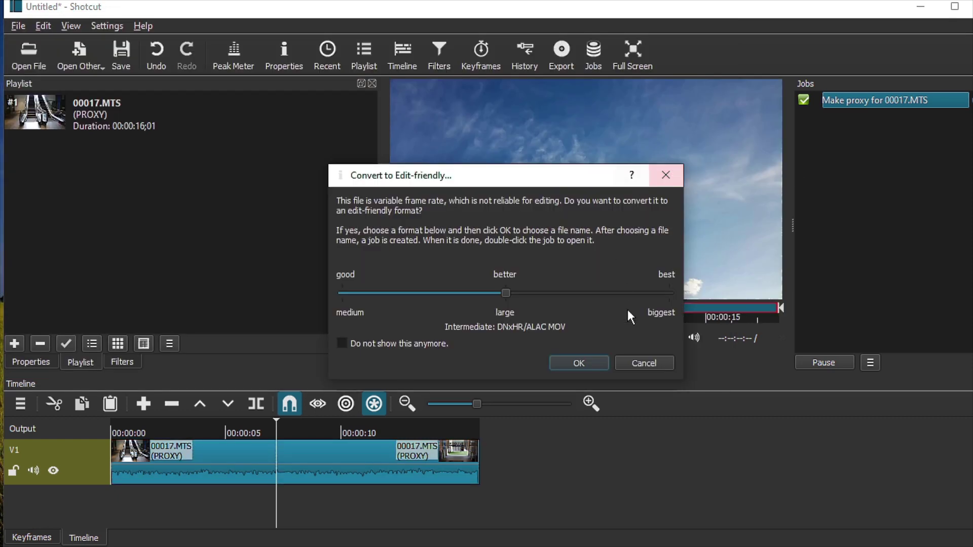
left_click(349, 293)
left_click(578, 363)
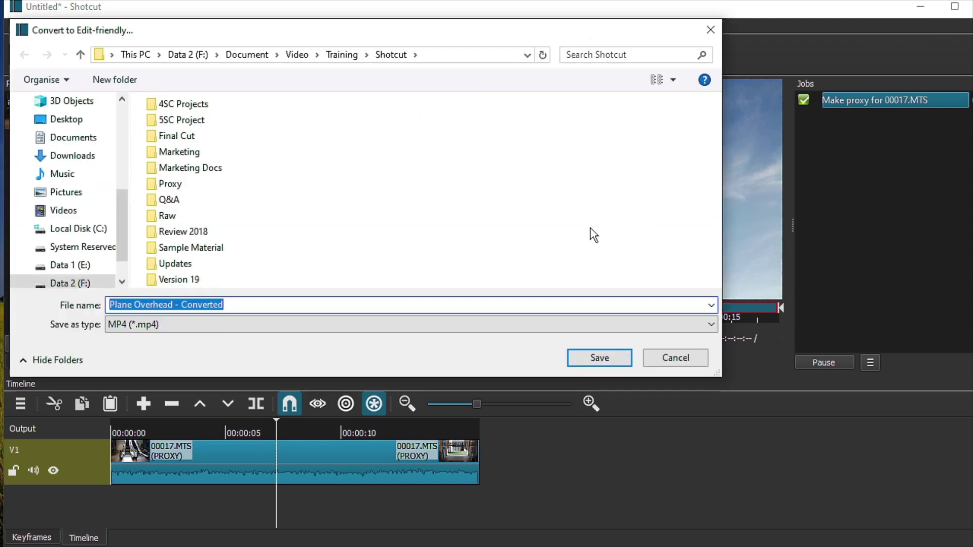
left_click(603, 358)
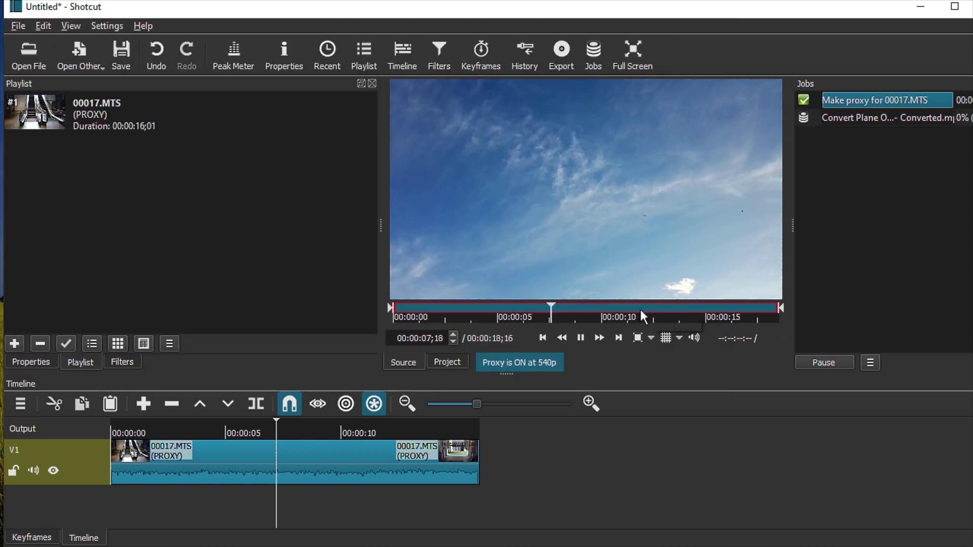
- Pause the Plane Overhead playback and mute track V1's audio
left_click(582, 338)
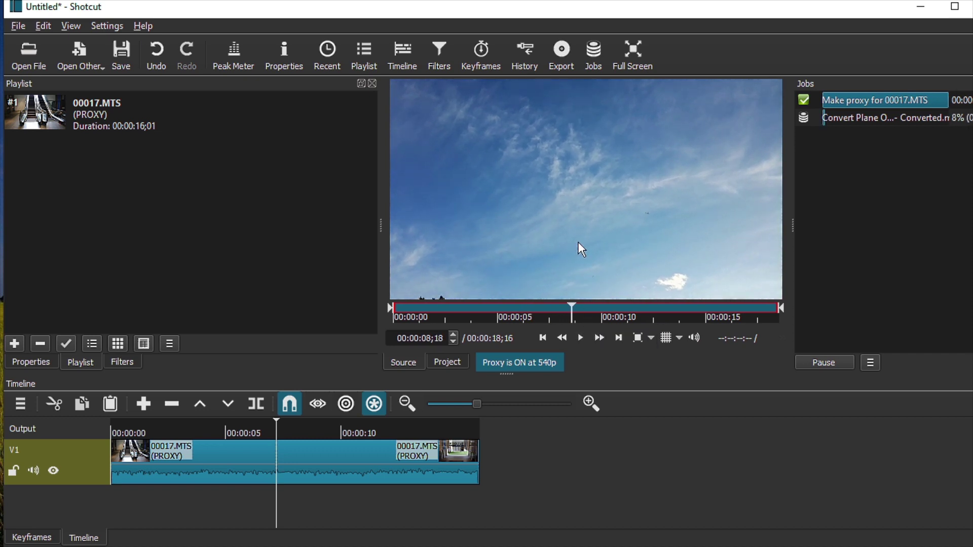
left_click(33, 471)
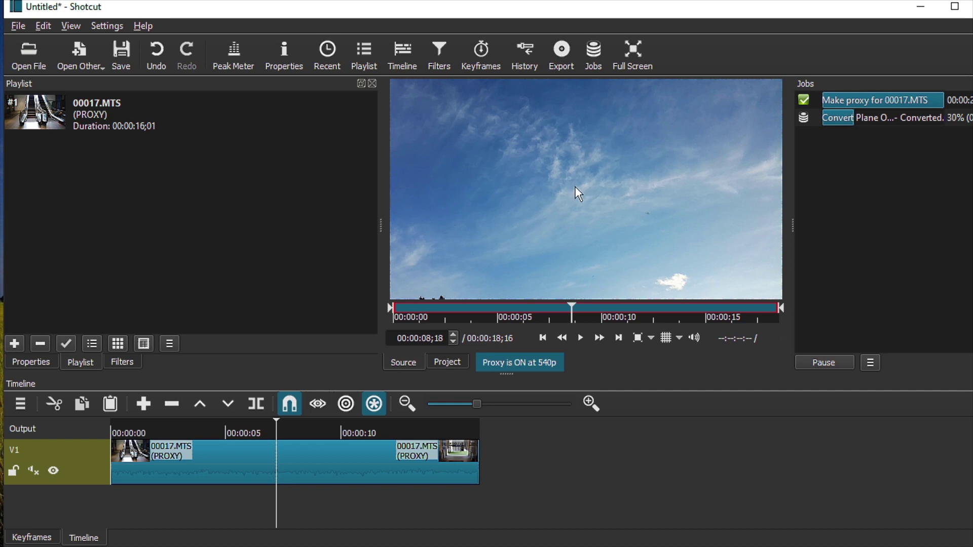
left_click(109, 26)
- Turn proxy use off, then open and pause the Huawei Honor 5c Video Sample clip
mouse_move(134, 192)
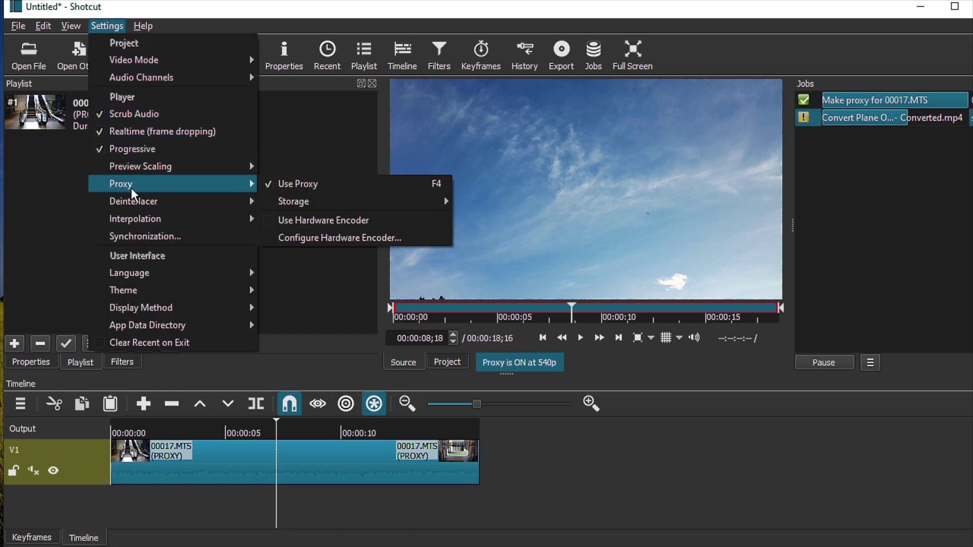
left_click(271, 184)
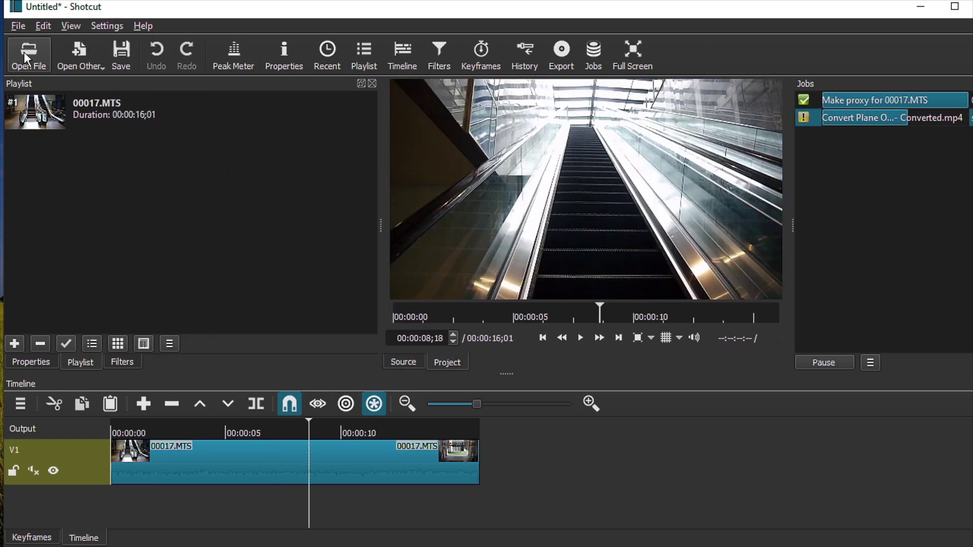
left_click(36, 60)
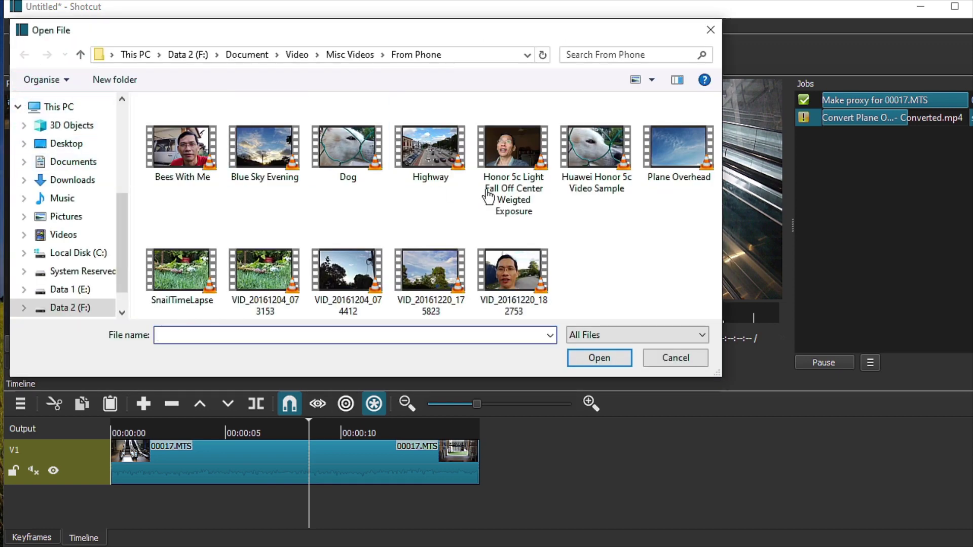
double_click(587, 172)
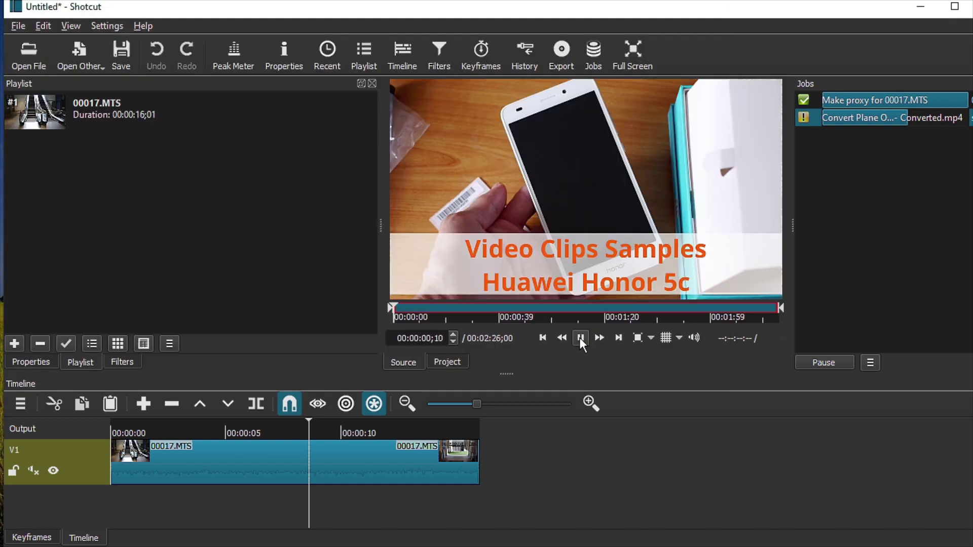
left_click(580, 338)
- Place the Huawei clip on V1 right after 00017.MTS and move the playhead to 00:00:20
left_click_drag(554, 172, 542, 439)
left_click_drag(616, 453, 549, 463)
left_click(577, 437)
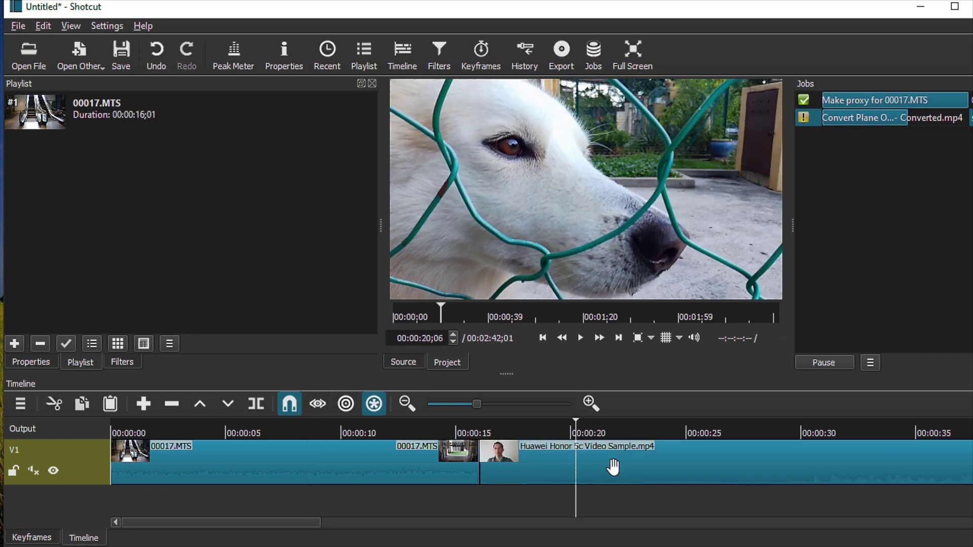
- Choose Make Proxy from the Huawei Honor 5c clip's Properties Proxy menu
left_click(613, 467)
left_click(23, 370)
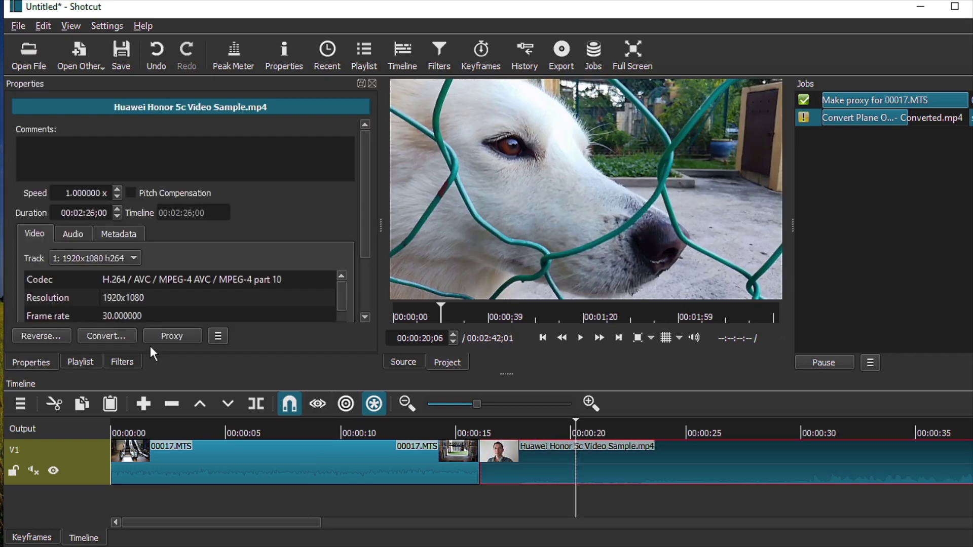
left_click(169, 340)
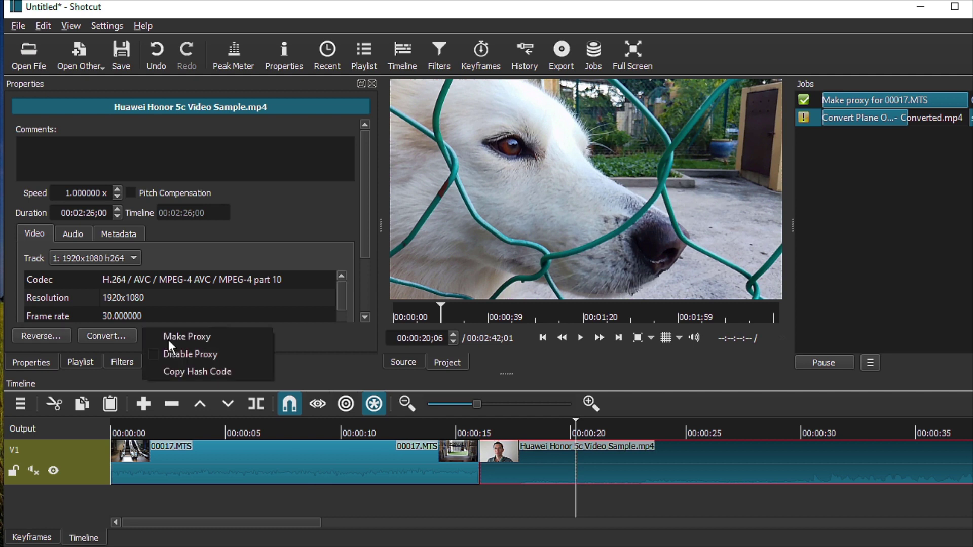
left_click(213, 340)
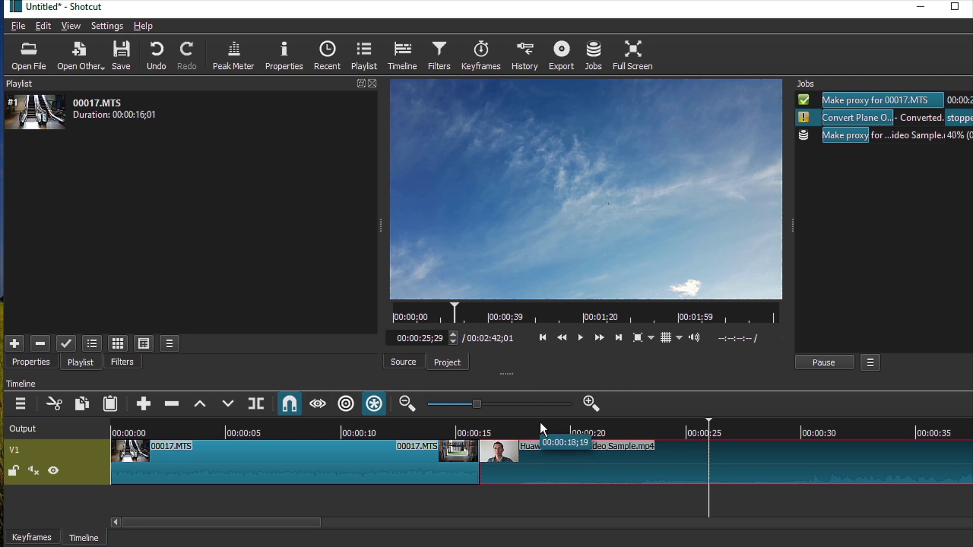
left_click_drag(564, 426, 583, 426)
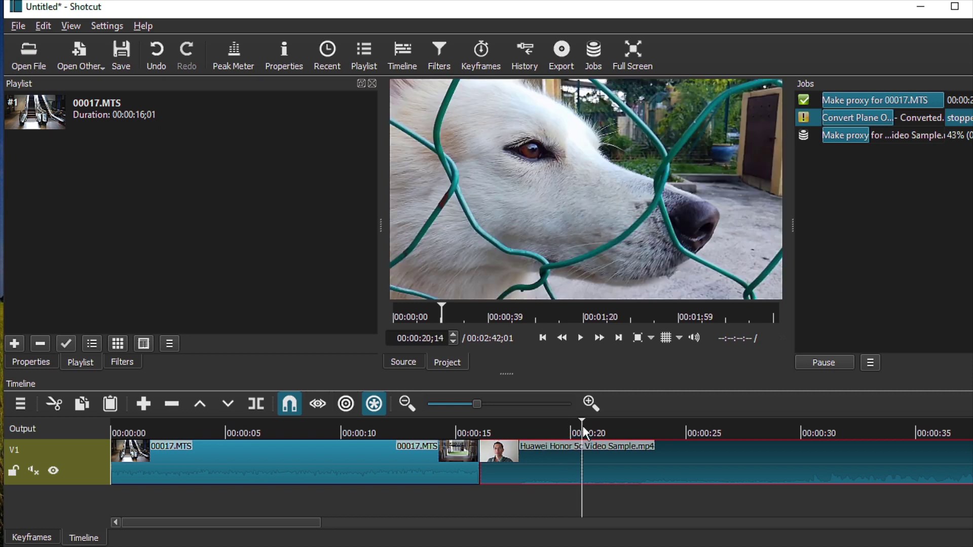